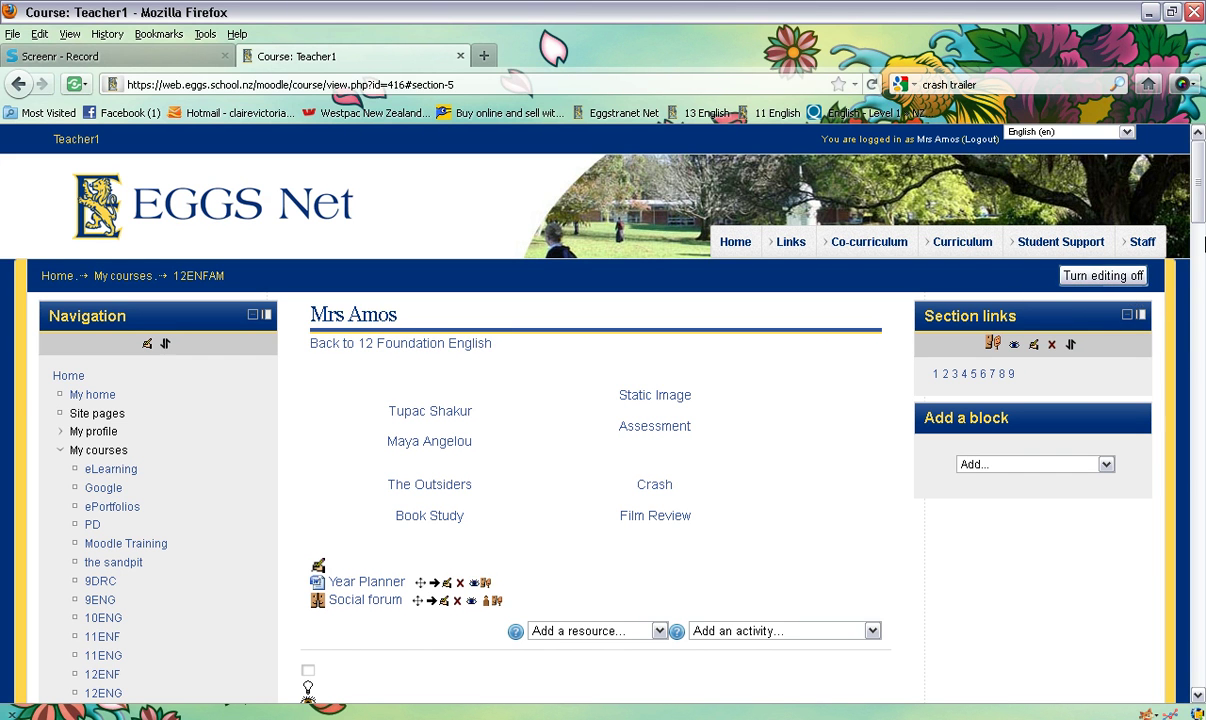
Choose Wiki from The Outsiders unit's list of activities to add.
left_click_drag(1199, 180, 1163, 477)
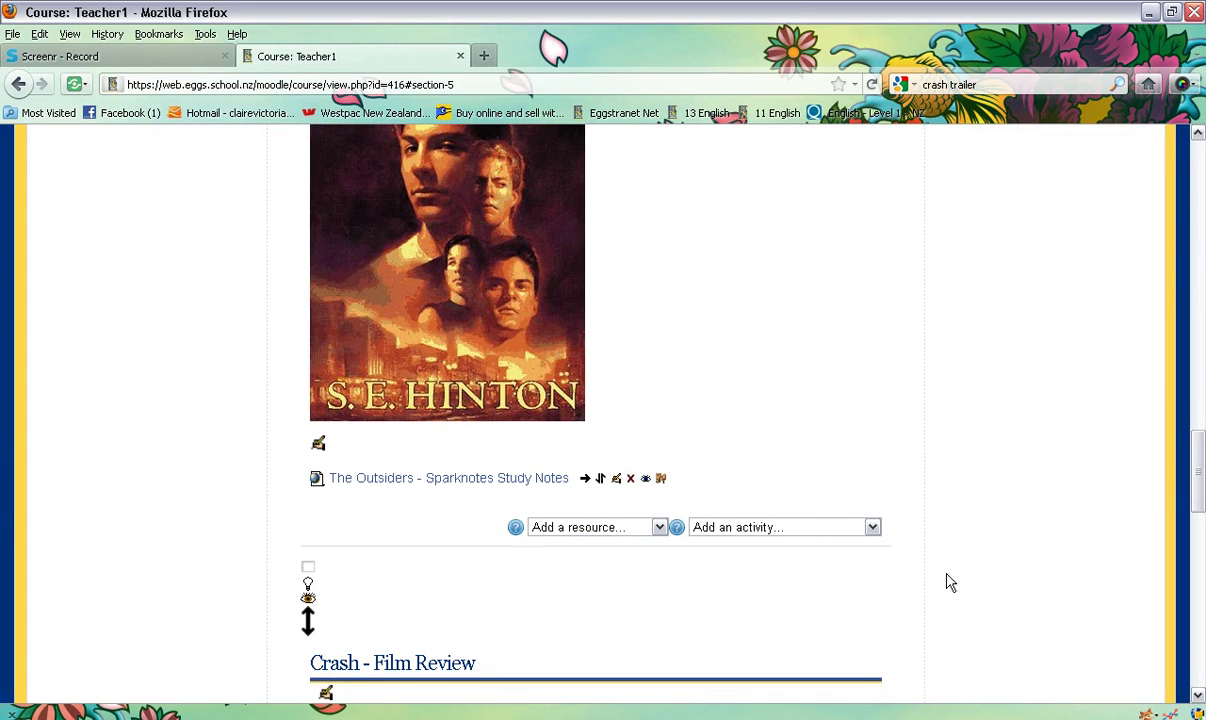
left_click(872, 528)
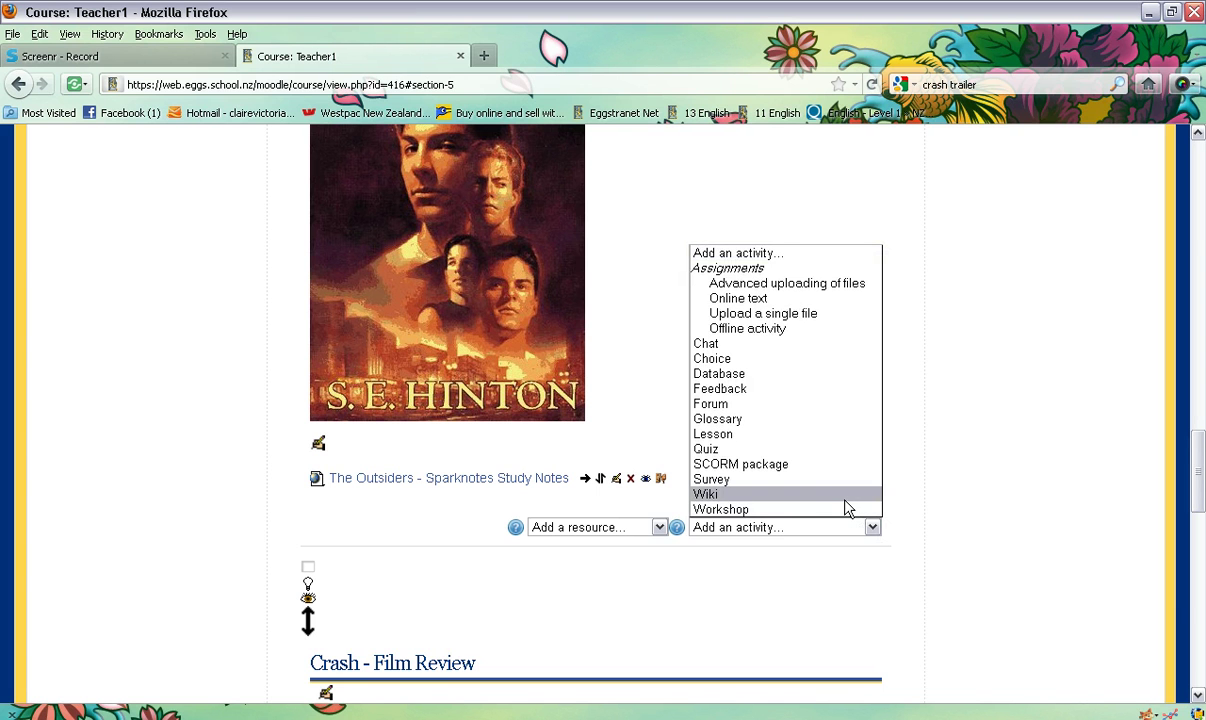
left_click(845, 500)
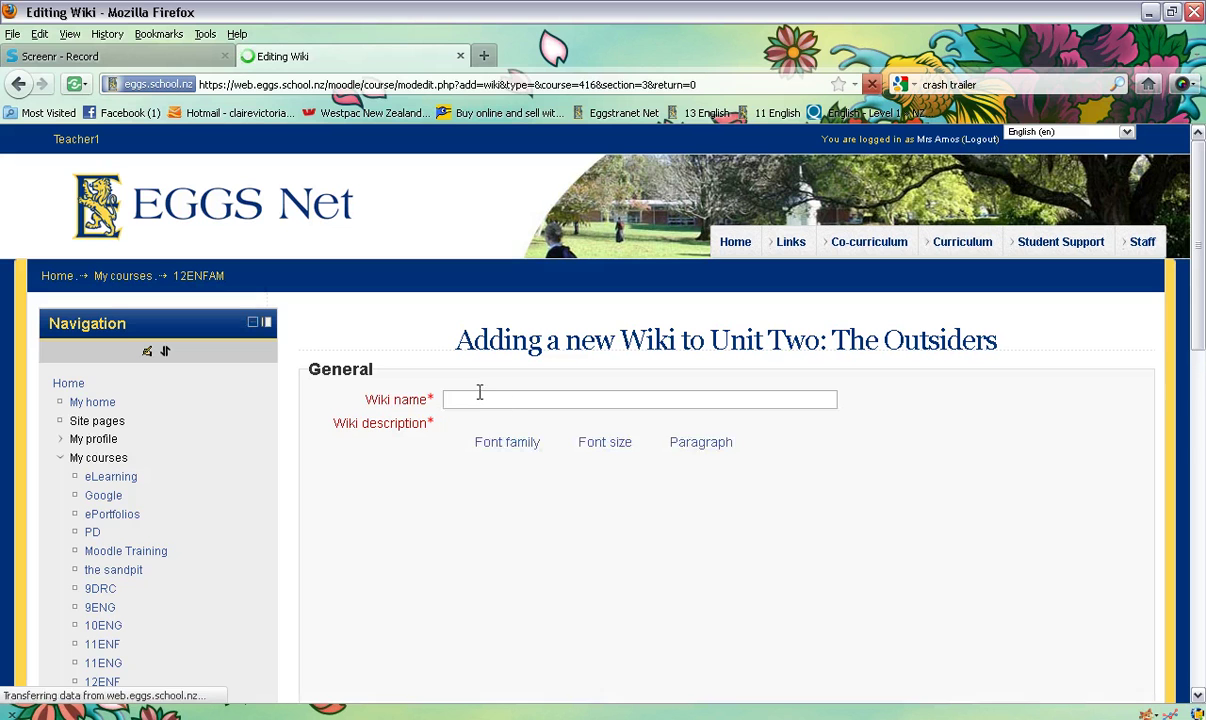
Enter 'The Outsider Wiki' as the wiki name and 'The Outsiders Wiki' as its description.
left_click(477, 398)
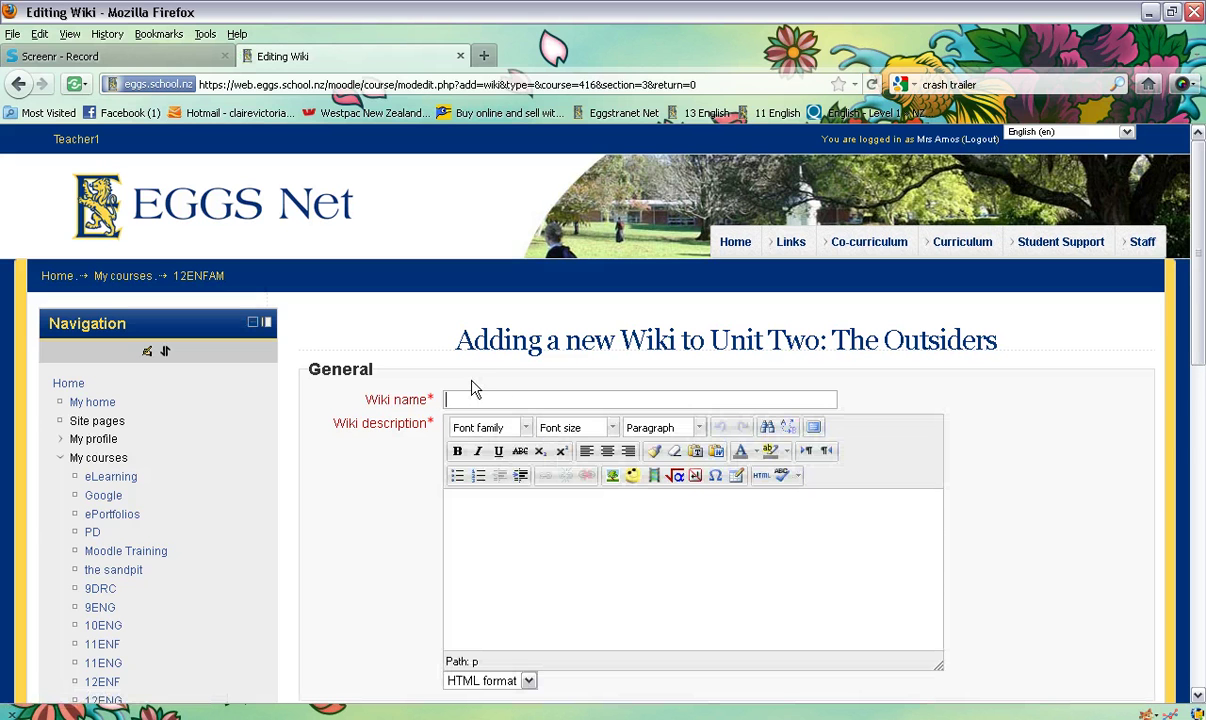
type("The Outsider Wiki")
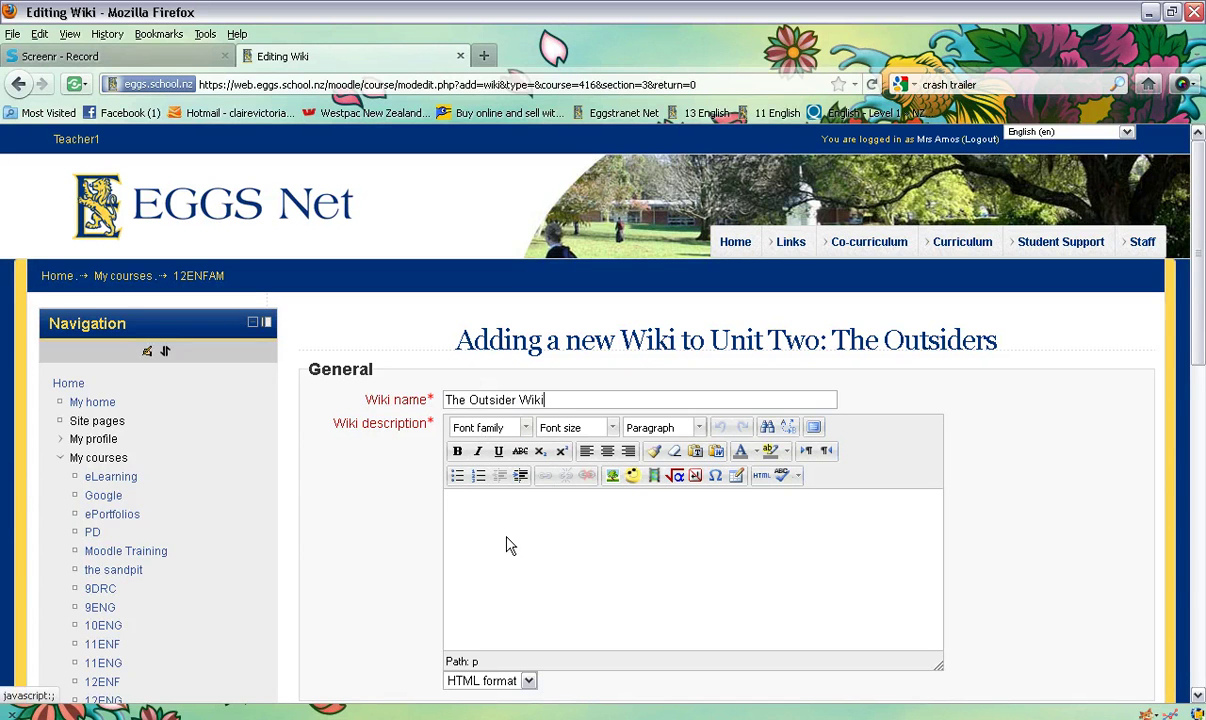
left_click(505, 548)
type("Th")
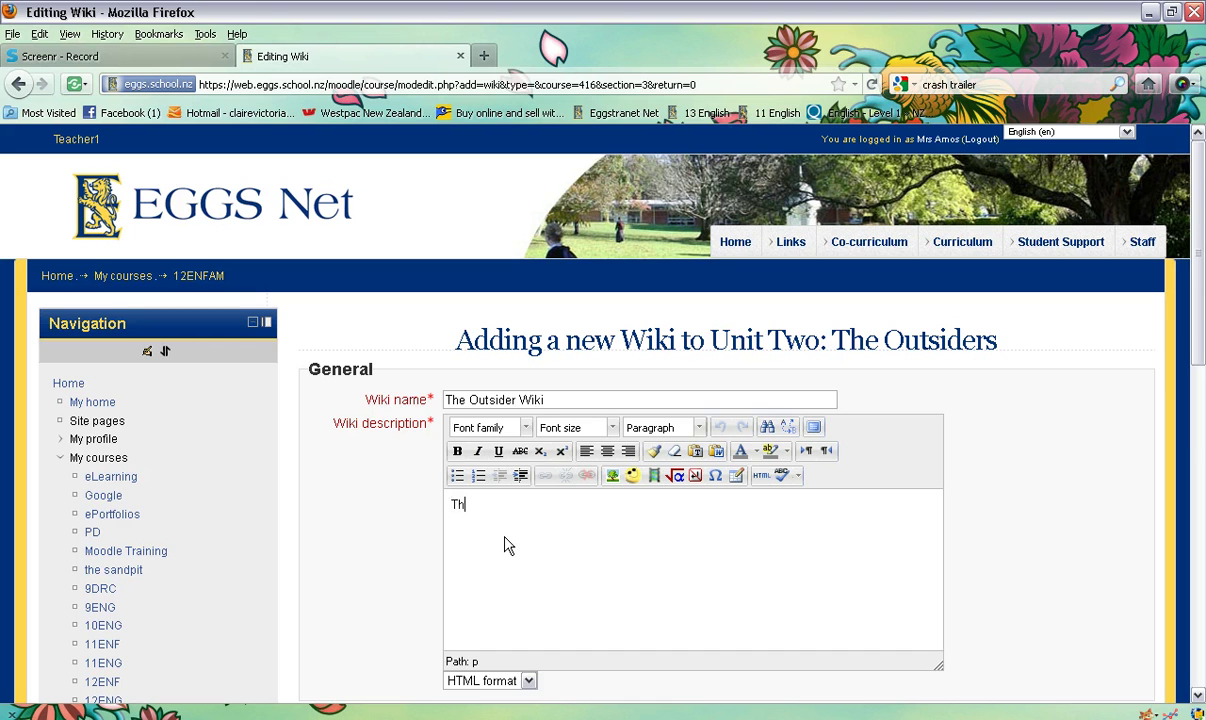
type("e Outsiders Wiki")
Set the first page name to 'Introduction', keep Collaborative wiki mode, and save back to the course.
left_click_drag(1198, 285, 1198, 482)
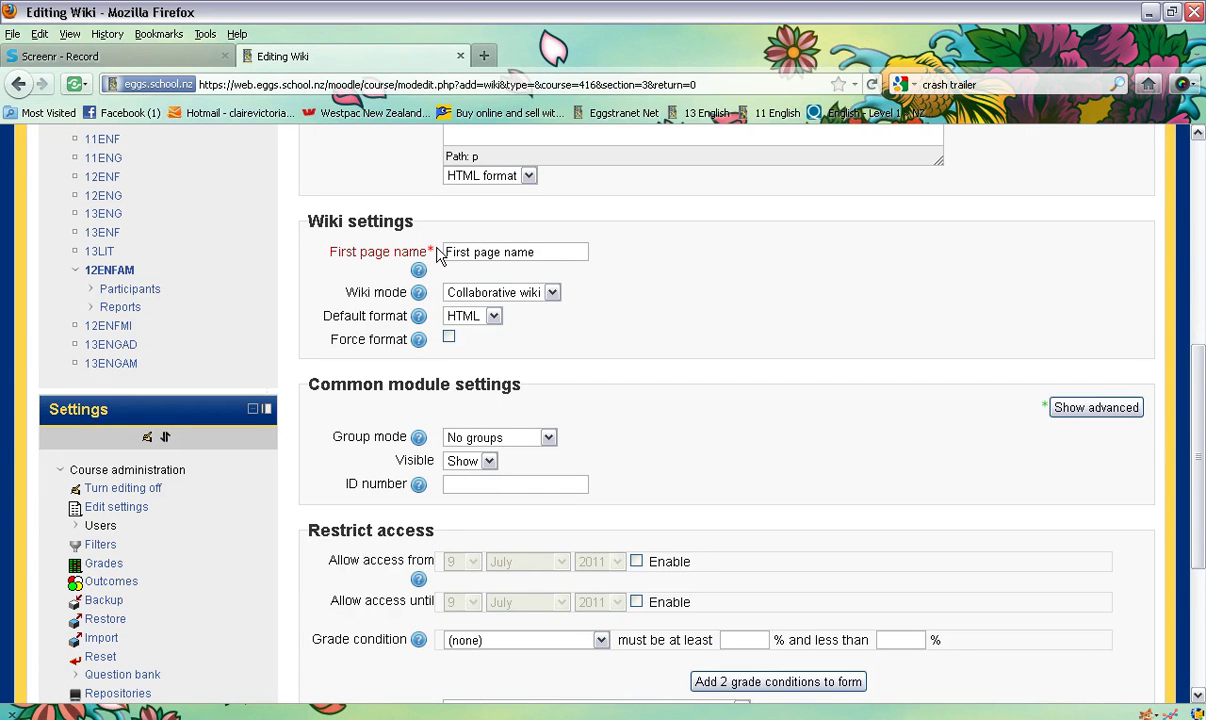
left_click_drag(536, 252, 439, 252)
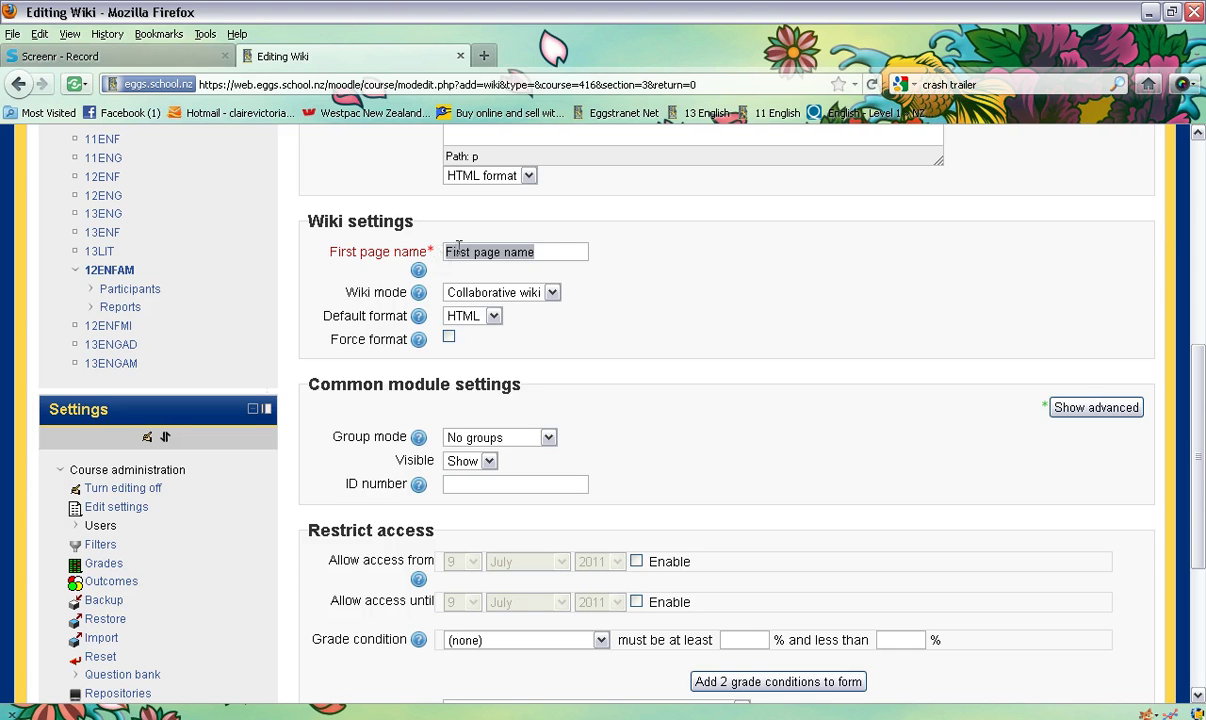
type("Intro")
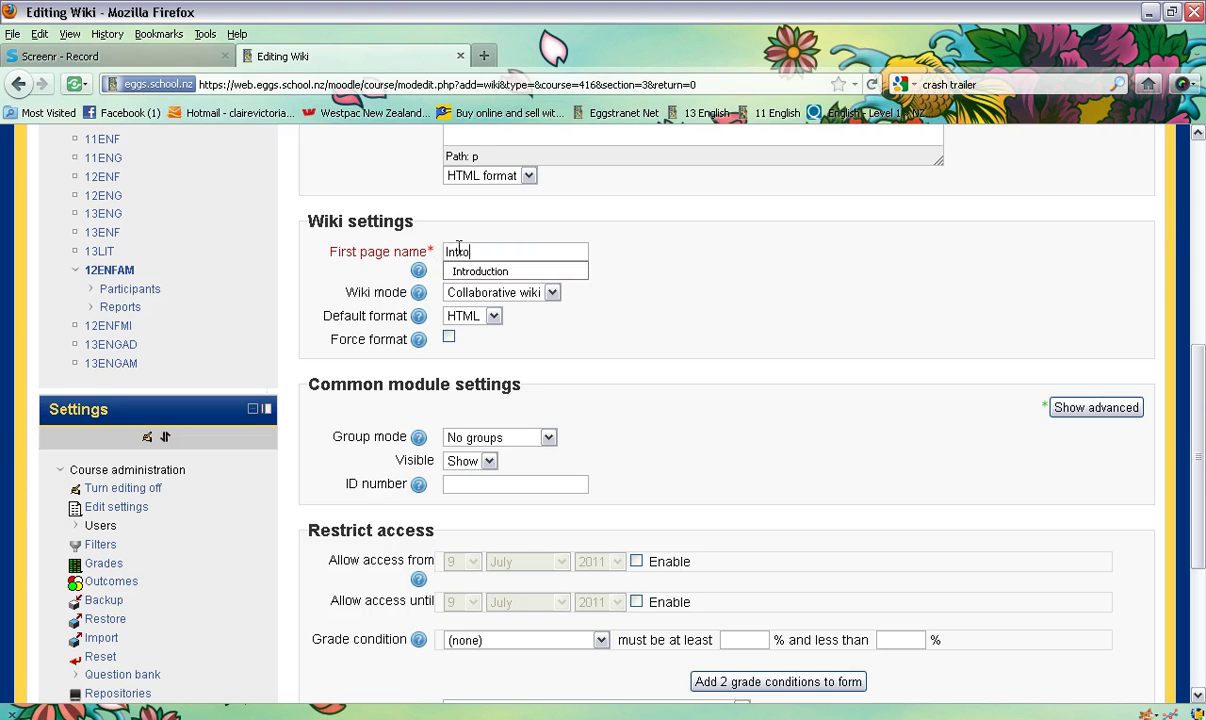
type("duction")
left_click(534, 271)
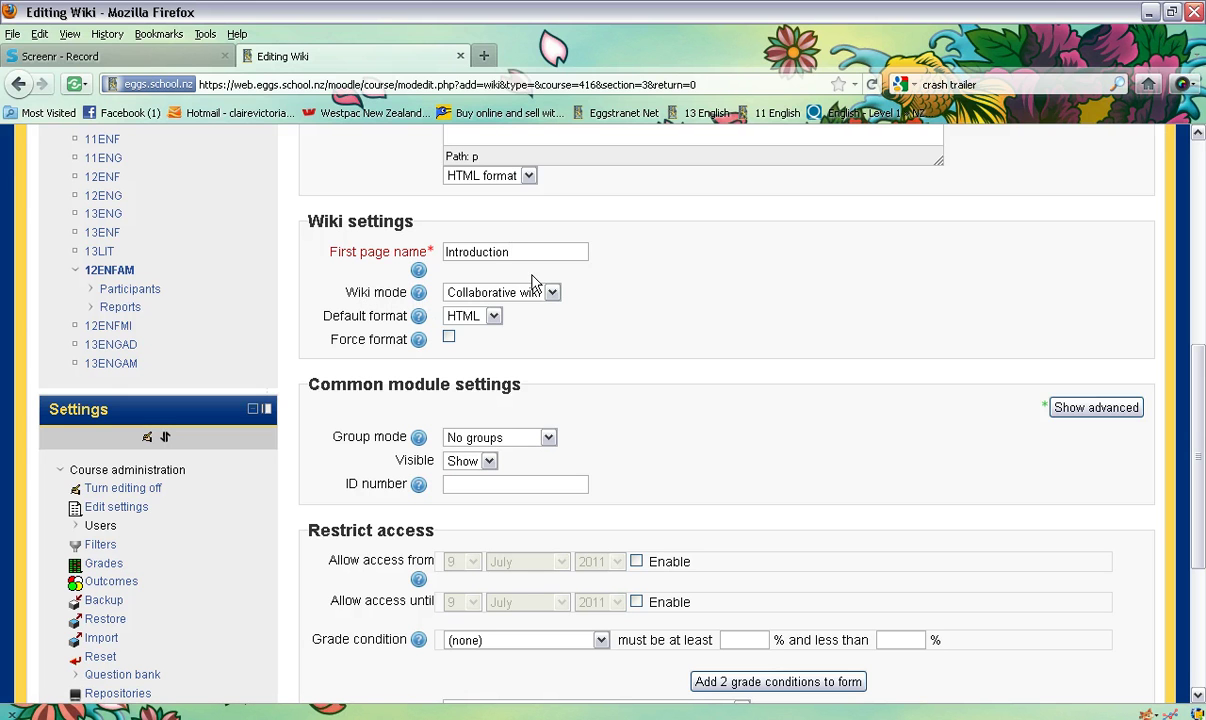
left_click(552, 293)
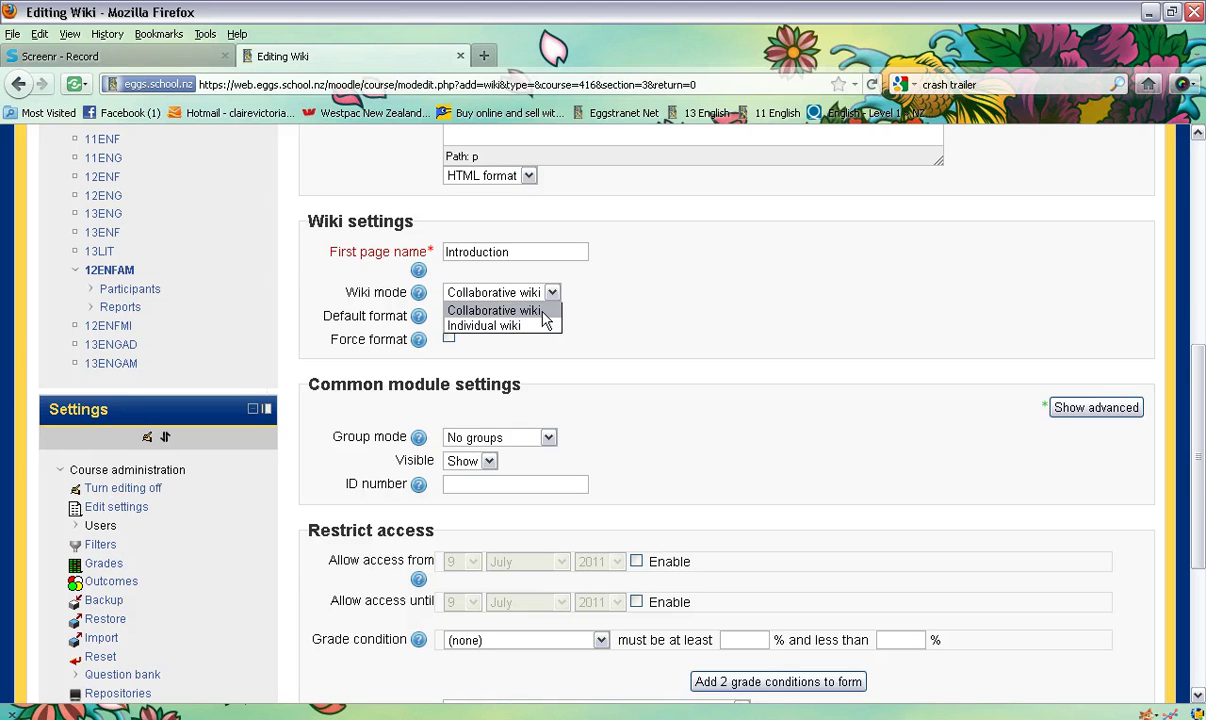
left_click(519, 312)
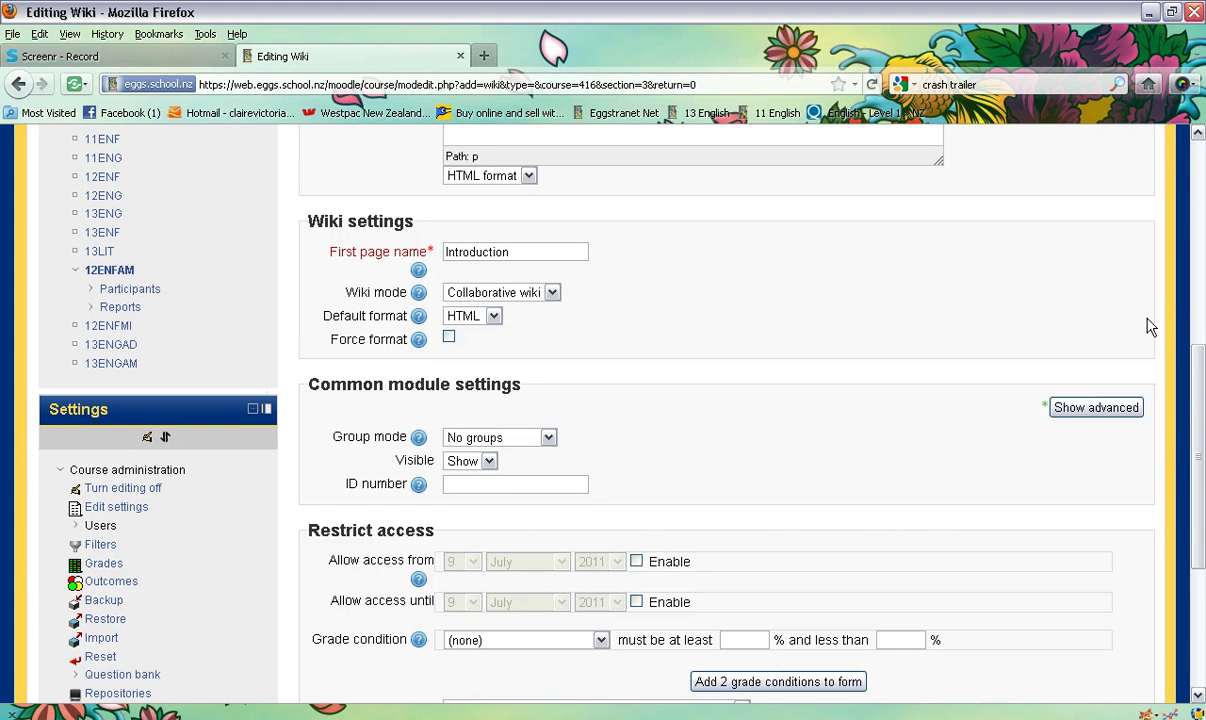
left_click_drag(1198, 365, 1189, 476)
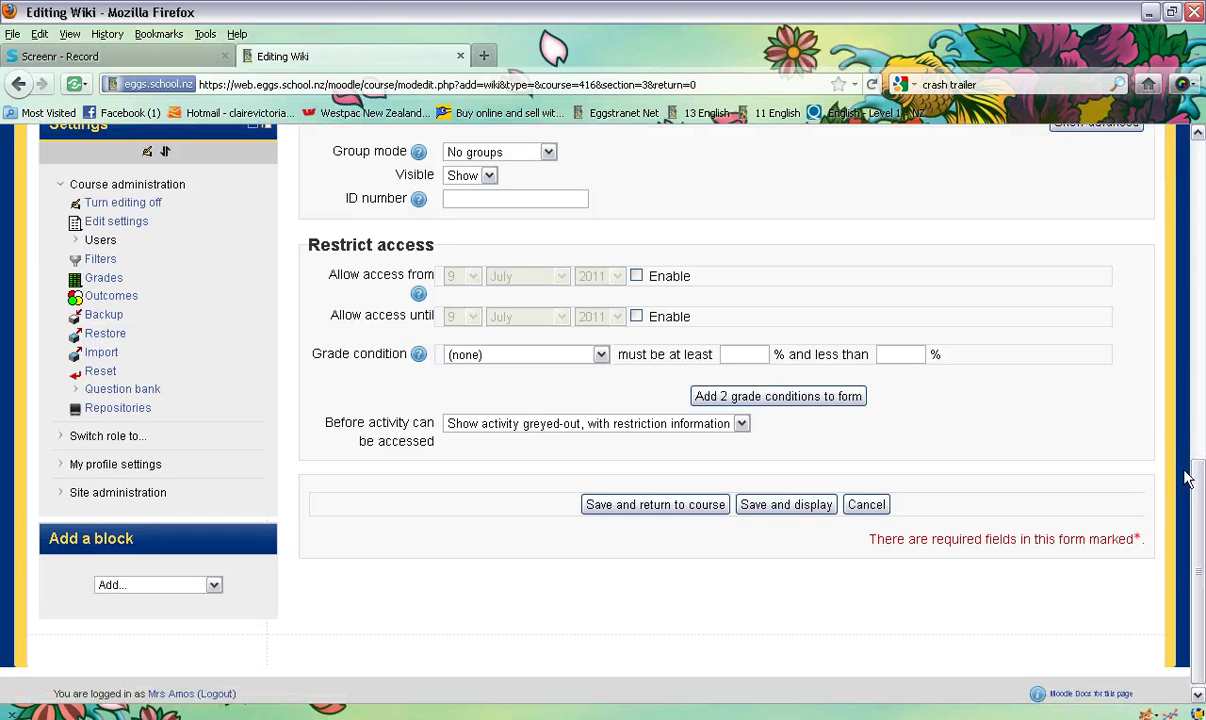
left_click(672, 510)
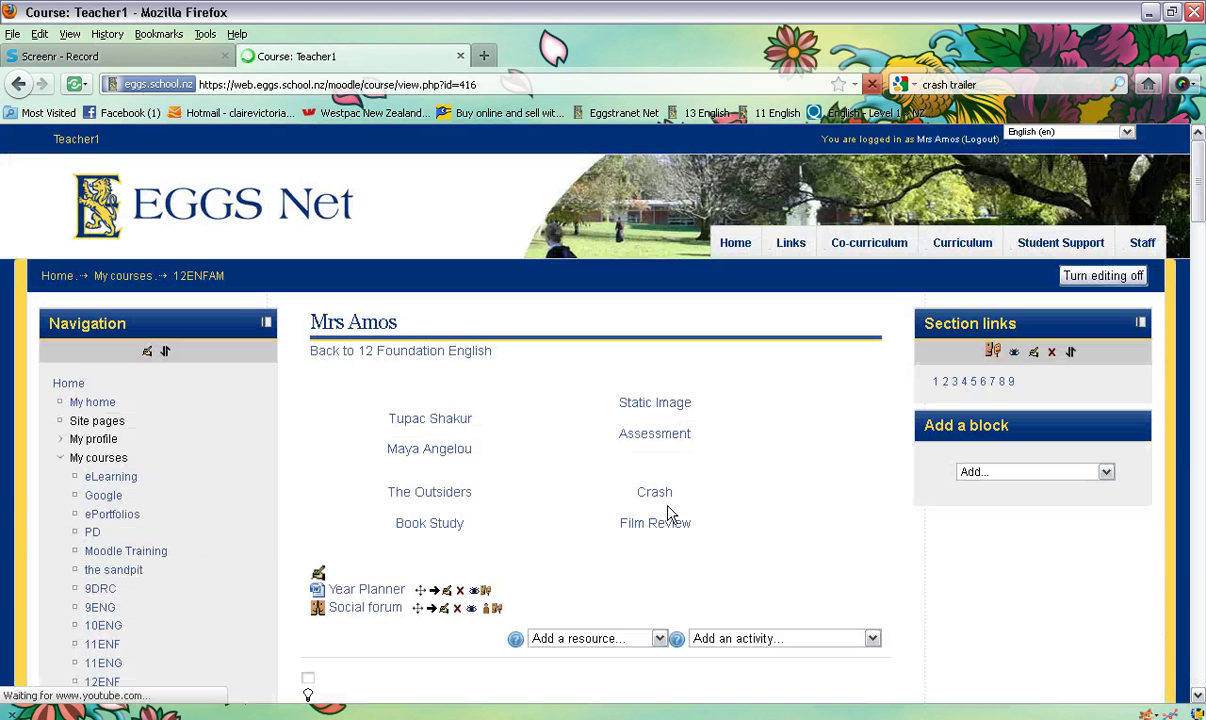
Open The Outsider Wiki and create its Introduction page in HTML format.
left_click_drag(1203, 183, 1188, 487)
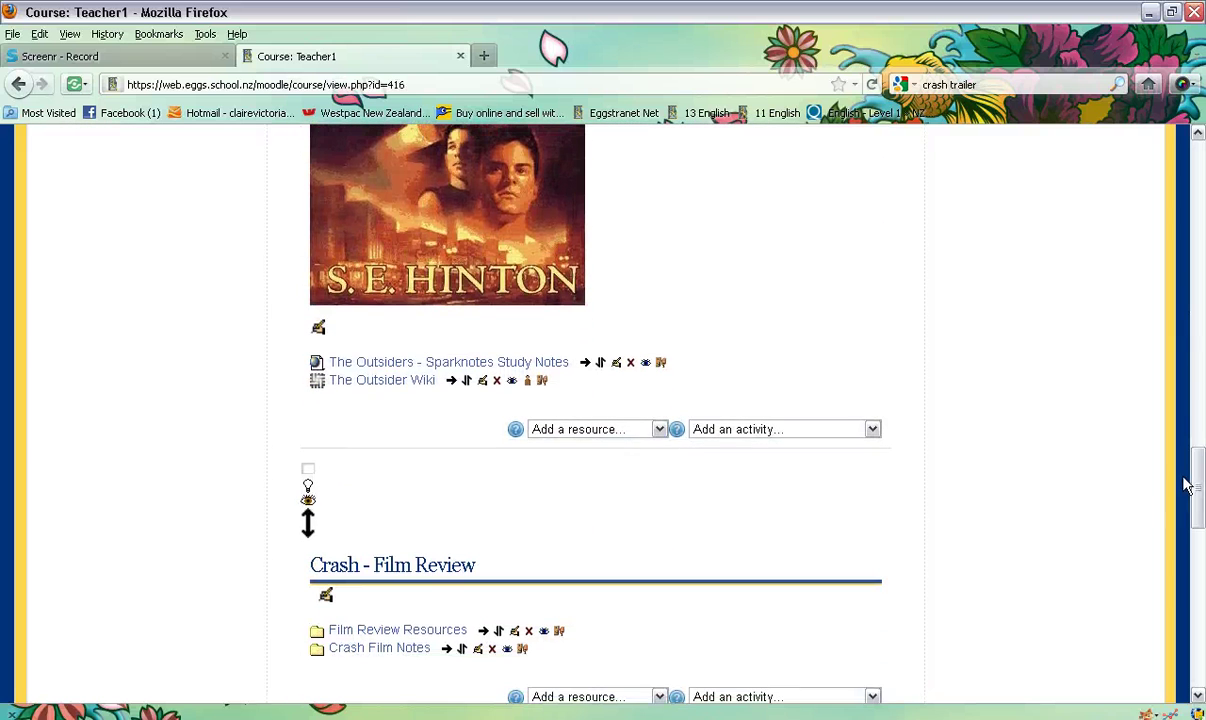
left_click(393, 386)
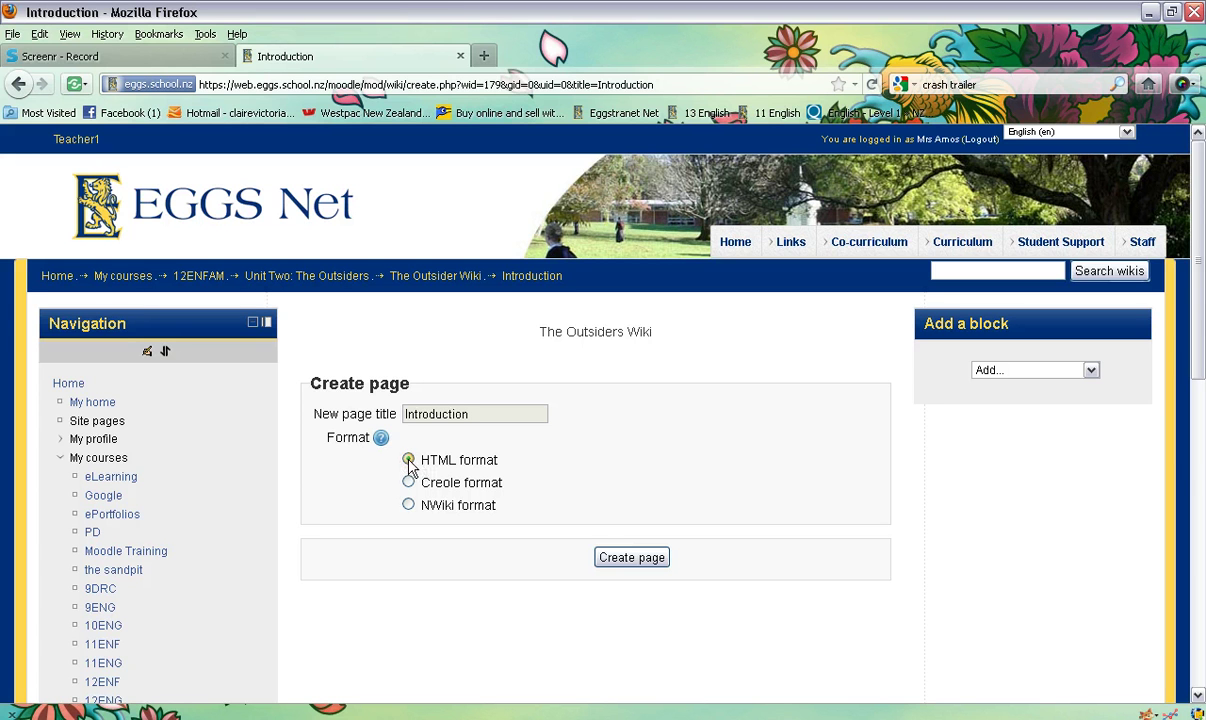
left_click(630, 560)
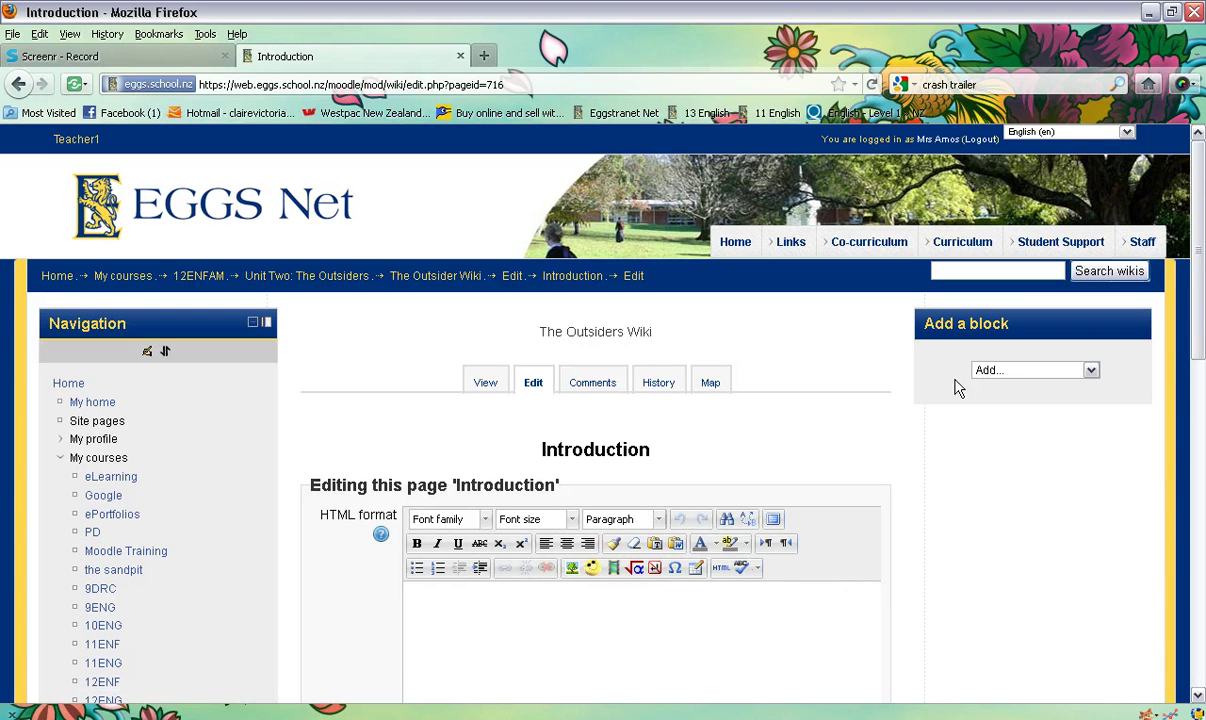
Write a welcome line to 'The Outsiders' Wiki on the Introduction page.
scroll(1199, 360, "down", 1)
scroll(1199, 360, "down", 2)
left_click(466, 476)
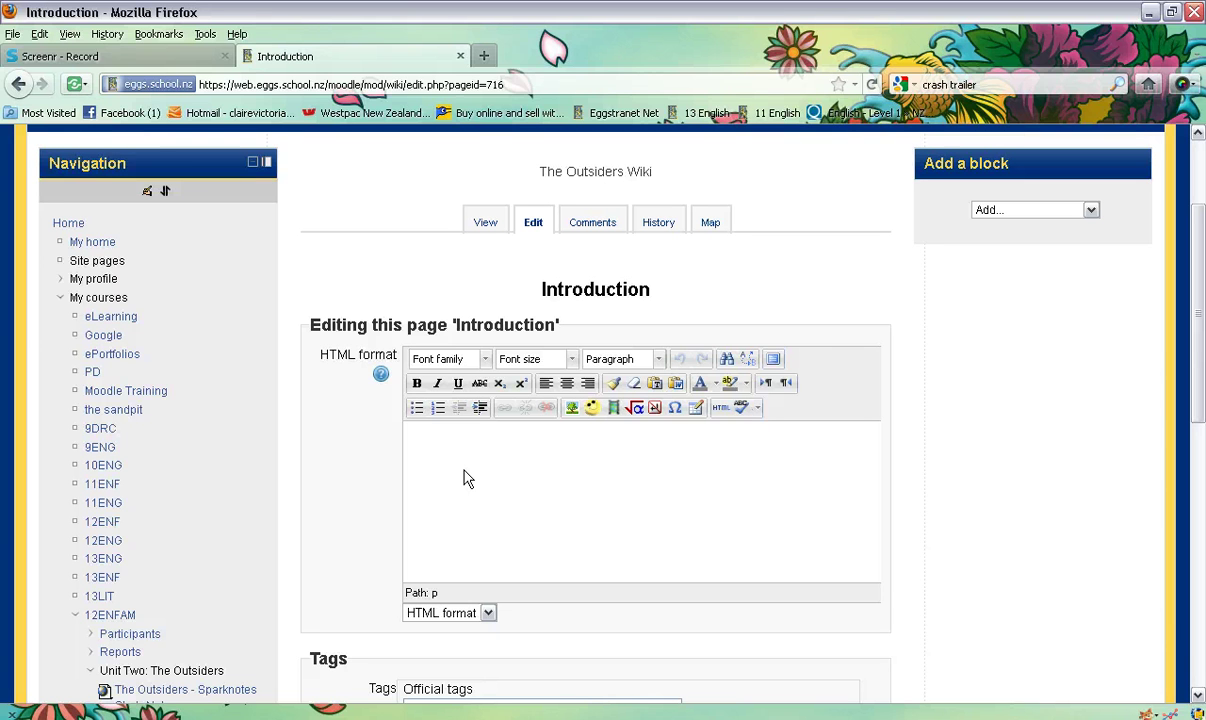
type("Welcome to the 'The")
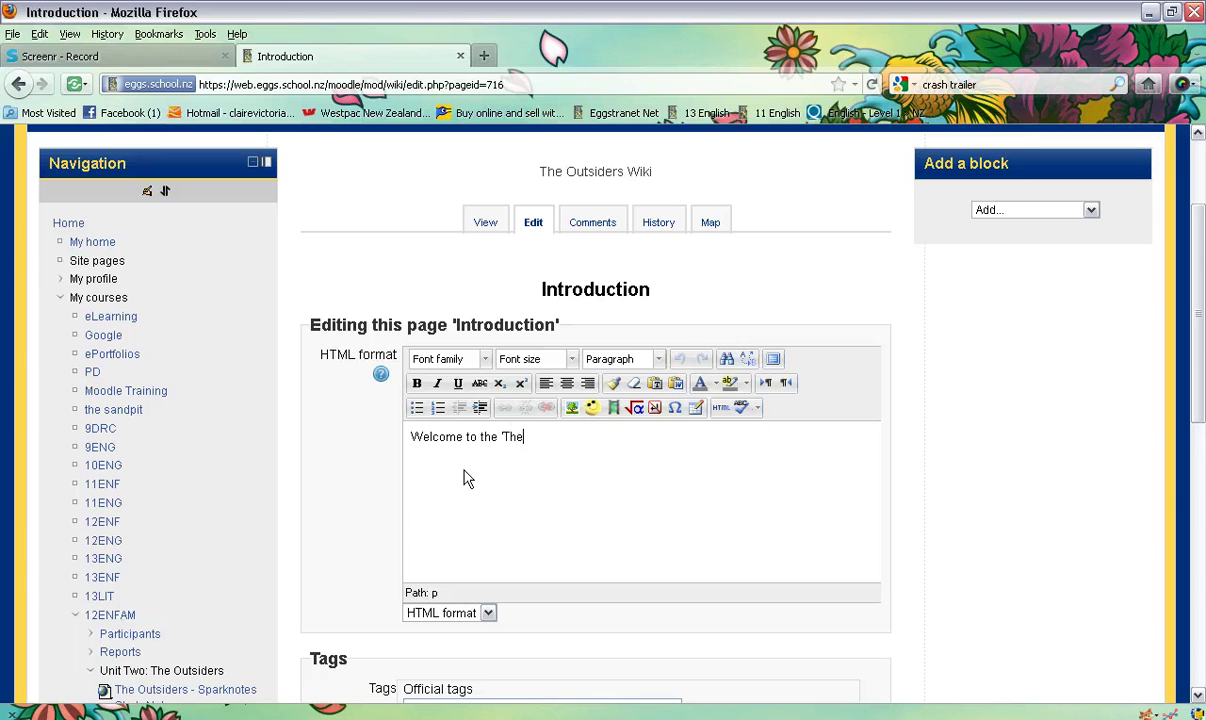
type(" Outsiders ")
type("Wiki")
key("Left")
key("Left")
key("Left")
key("Left")
key("Left")
type("'")
Add [[Plot]] and [[Characters]] links on separate lines and save the page.
key("Return")
type("[[")
type("Plot")
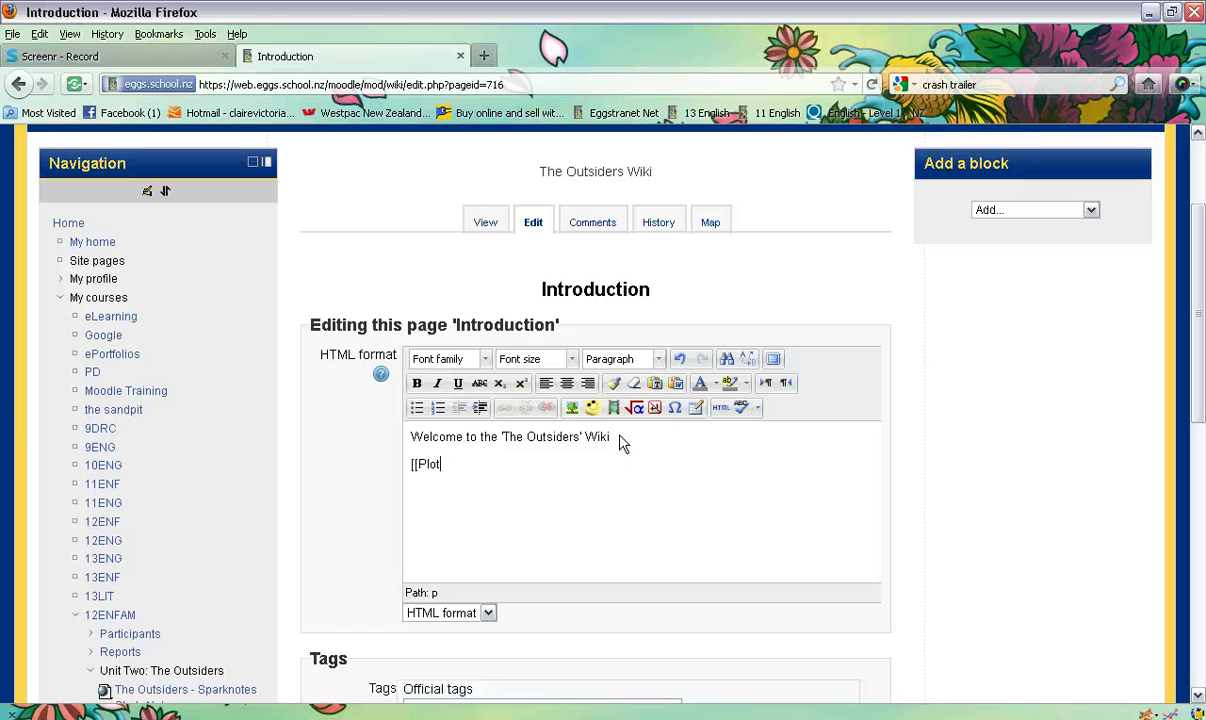
type("]]")
key("Return")
type("hracter")
key("BackSpace")
key("BackSpace")
key("BackSpace")
key("BackSpace")
key("BackSpace")
key("BackSpace")
type("aracters]")
key("BackSpace")
type("]]]")
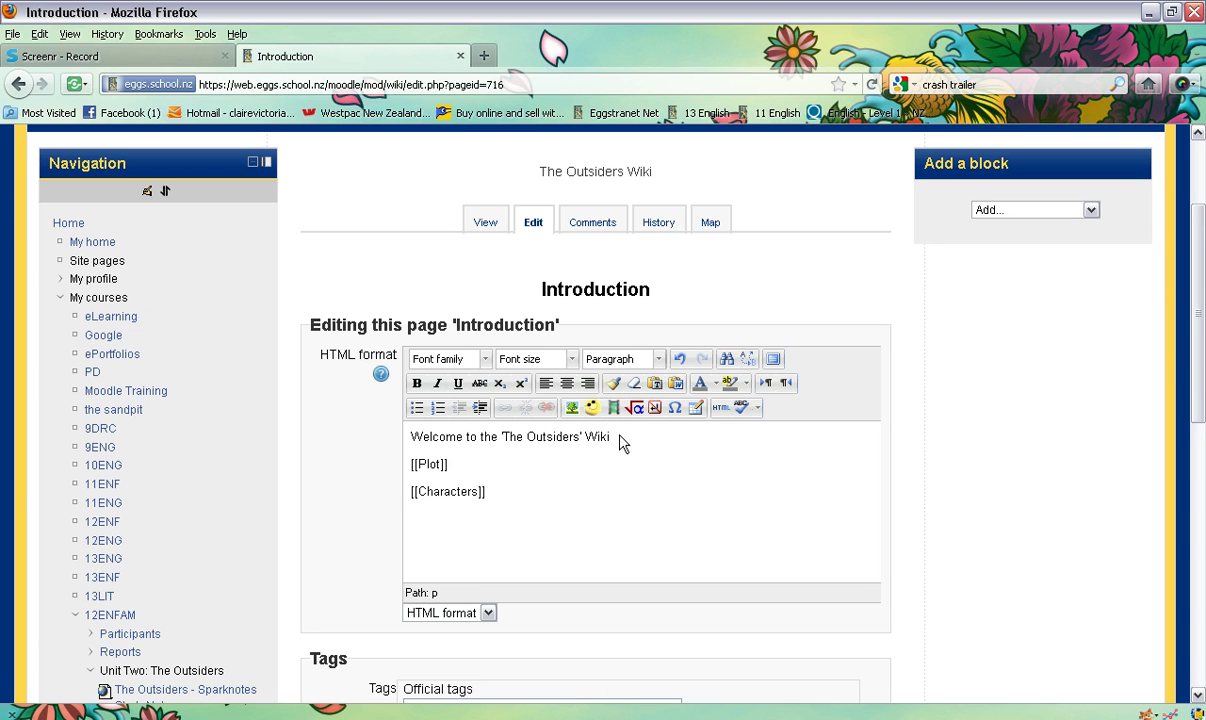
left_click_drag(1197, 320, 1195, 440)
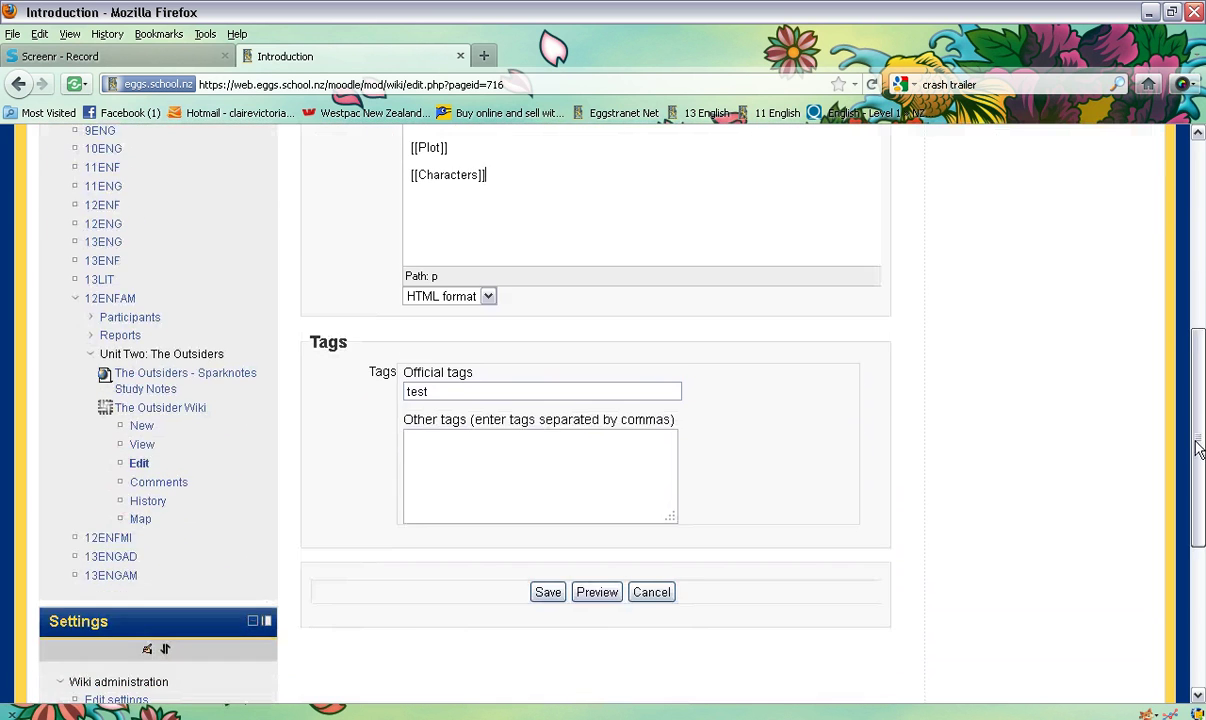
left_click(537, 596)
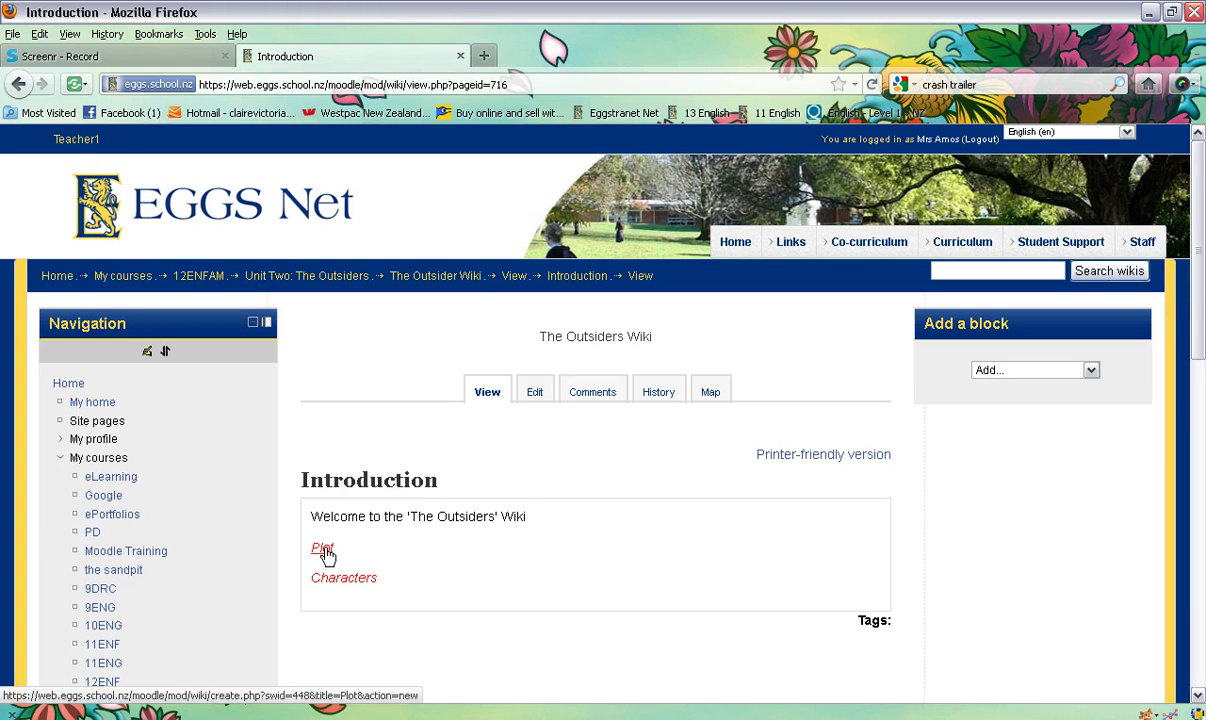
Create the Plot page from its link with placeholder text 'n,cxkjkjasdn' and save it.
left_click(323, 550)
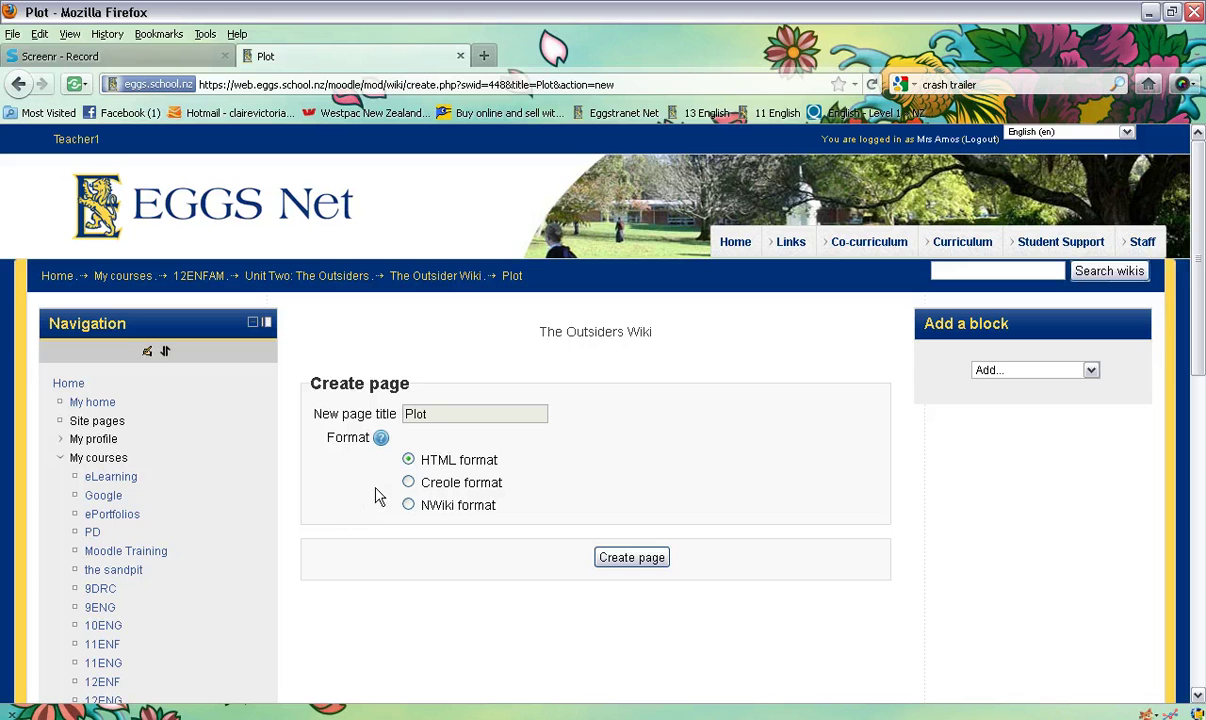
left_click(622, 567)
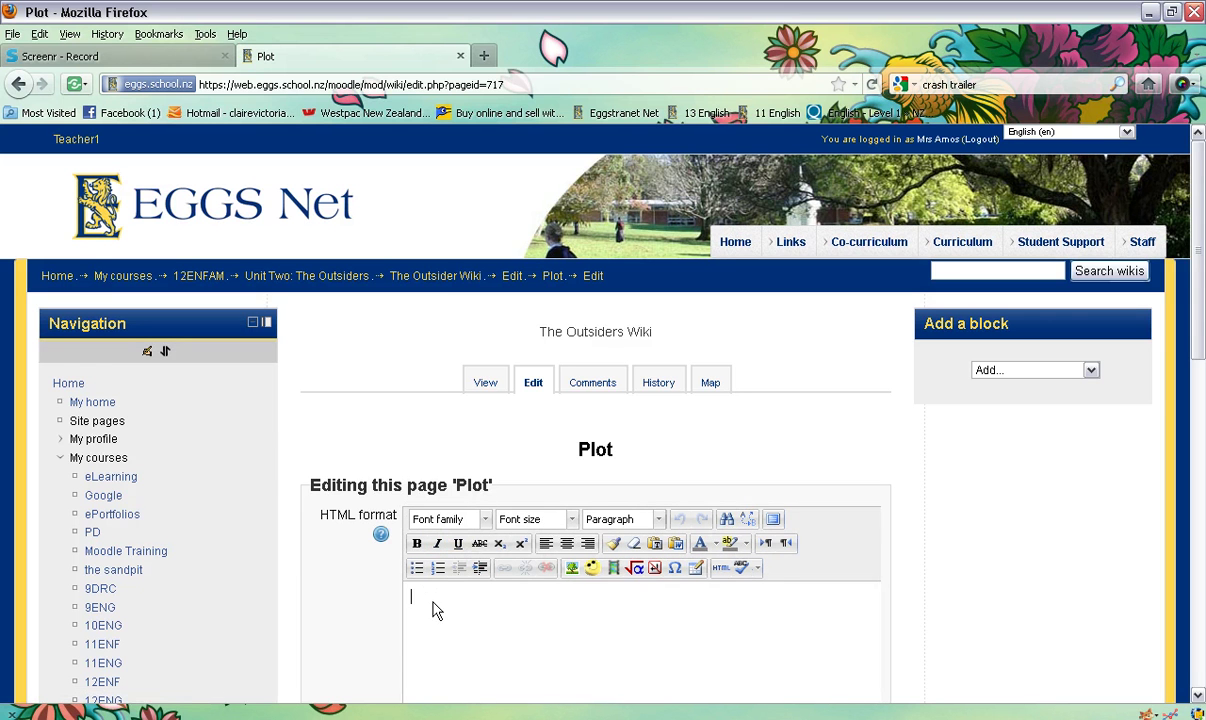
type("n,cxkjkjasdn")
scroll(1199, 367, "down", 10)
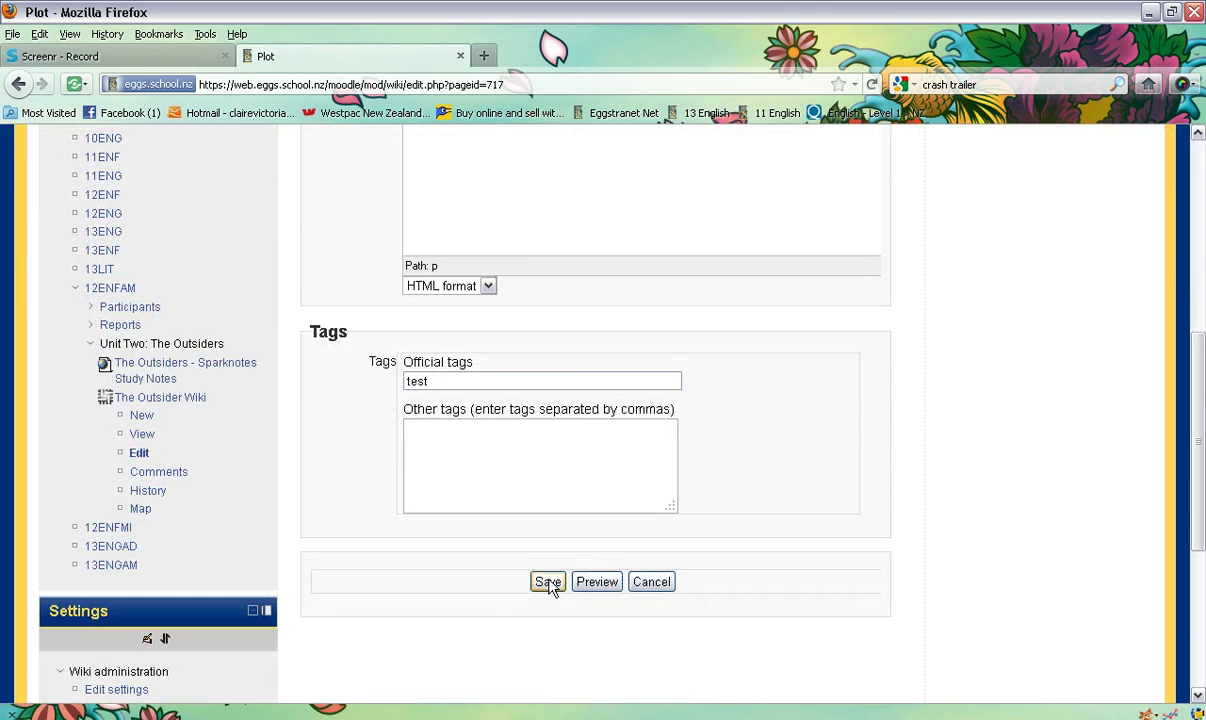
left_click(548, 583)
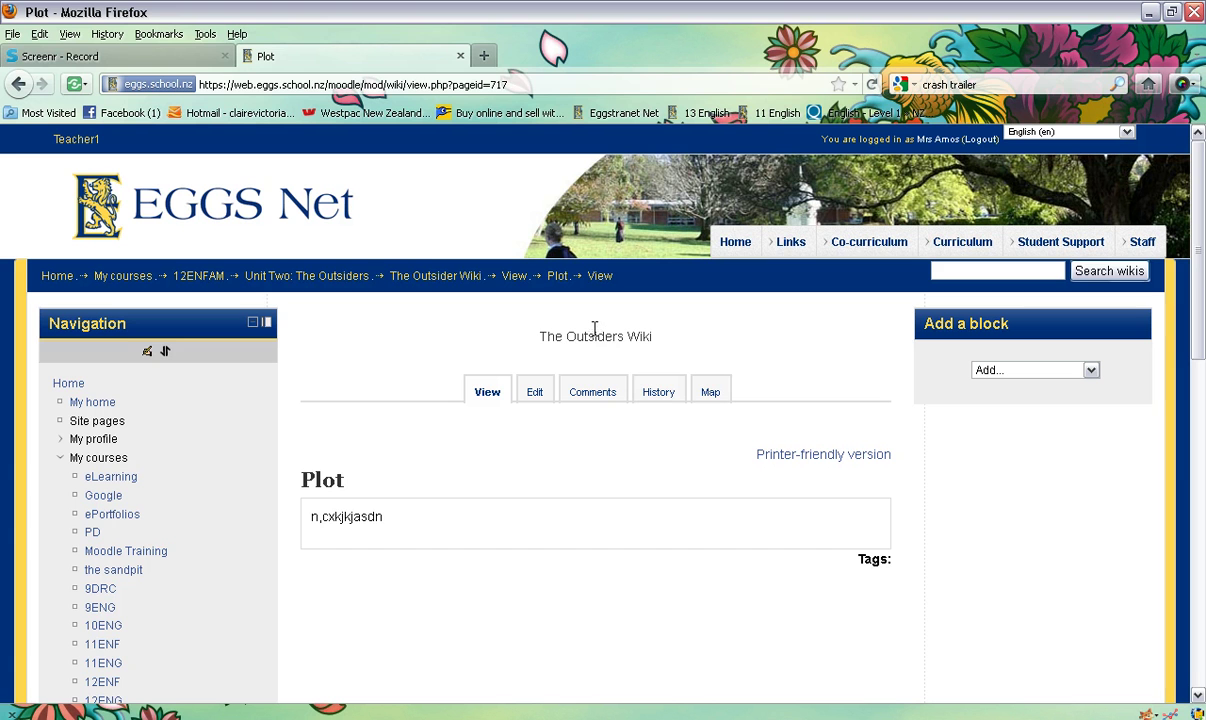
left_click(711, 393)
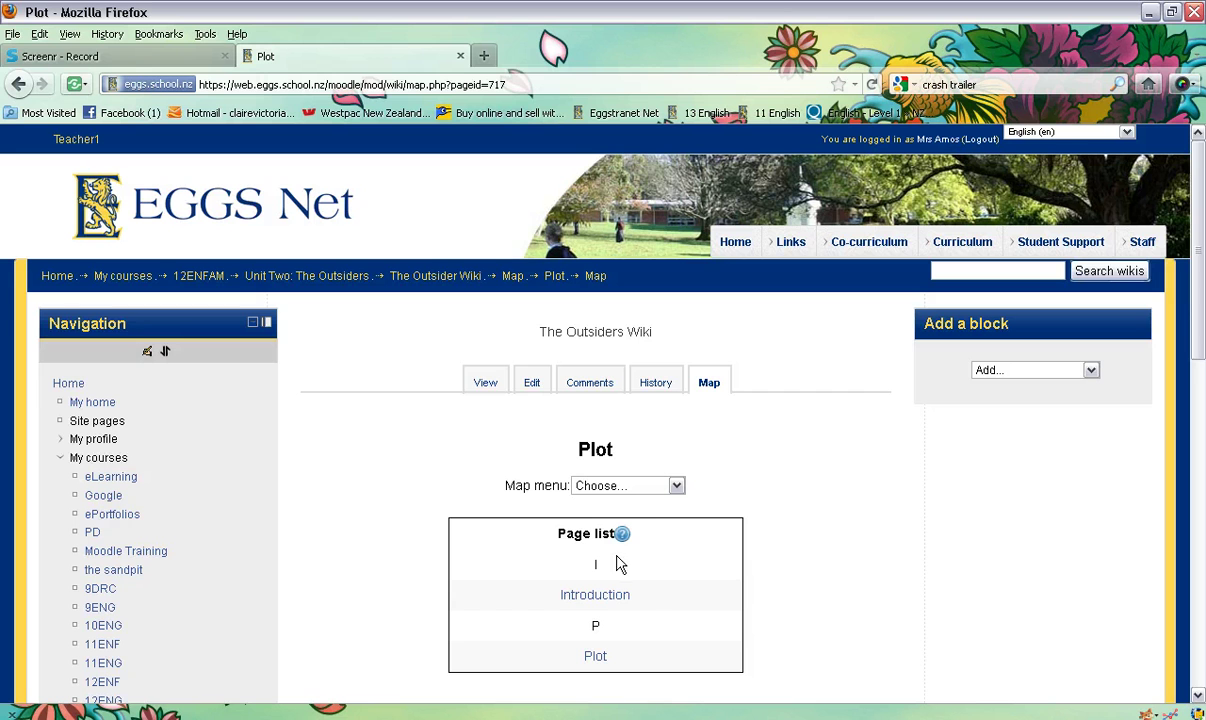
left_click(676, 486)
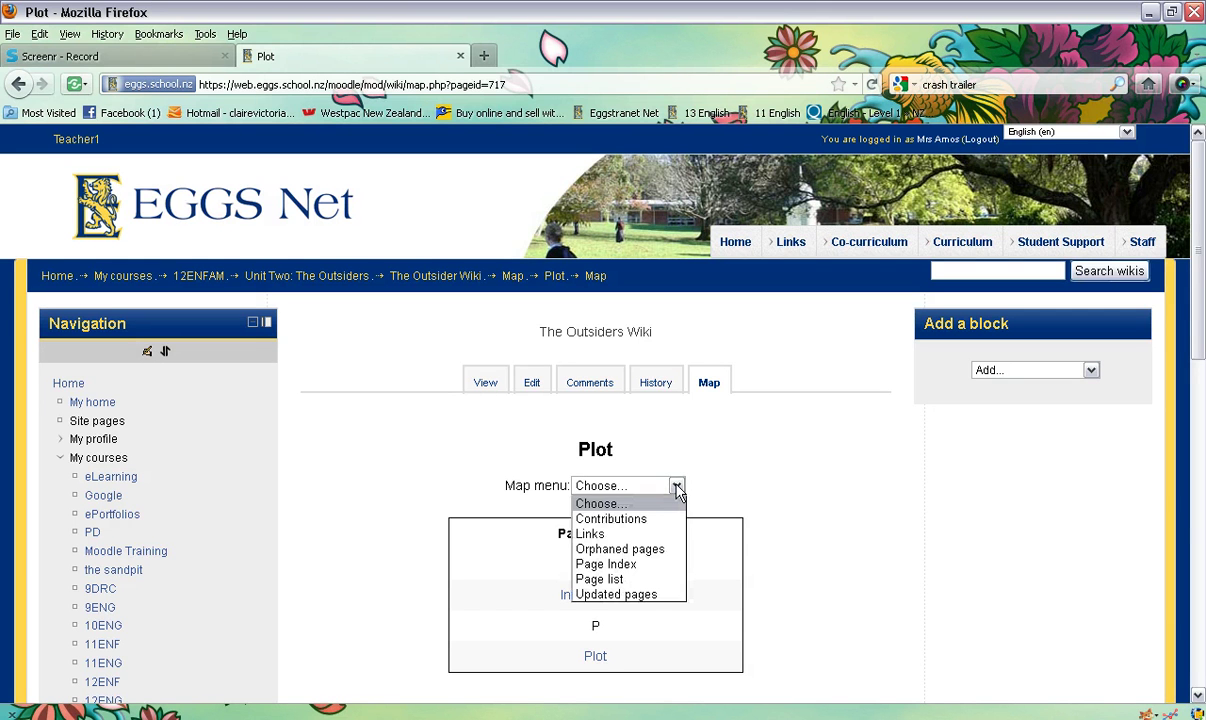
left_click(676, 487)
left_click(676, 487)
left_click(676, 488)
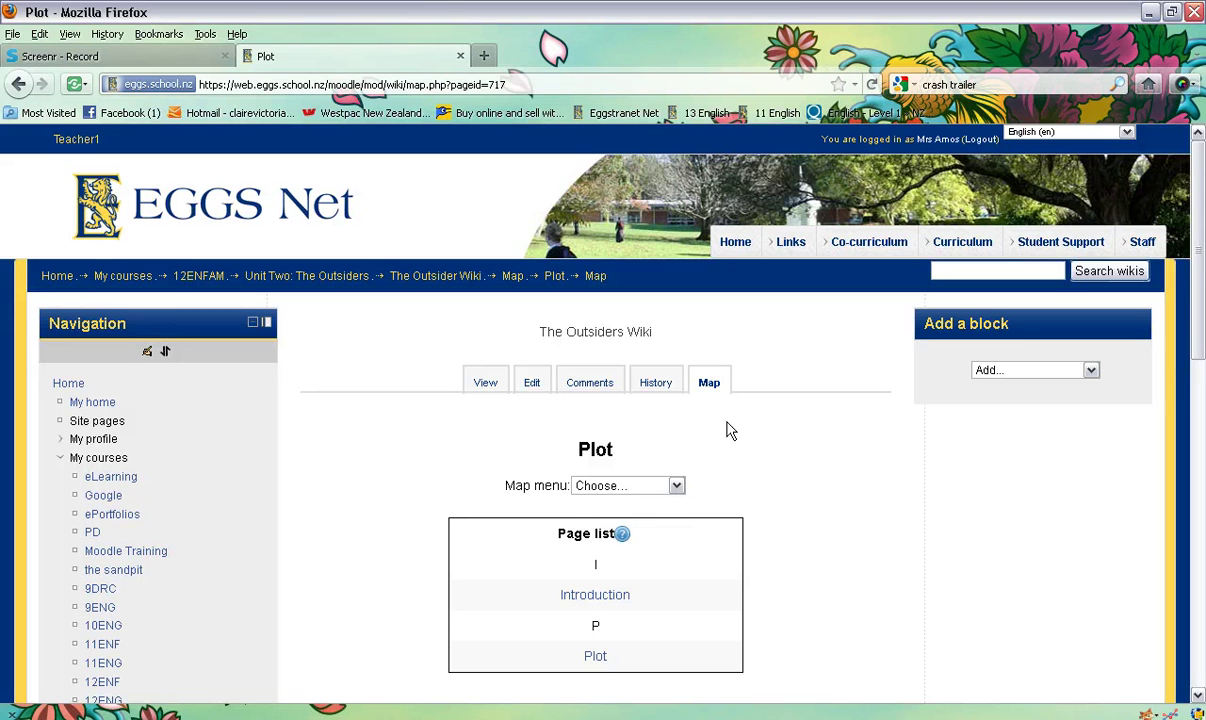
scroll(1040, 325, "down", 5)
scroll(1040, 325, "up", 5)
left_click(485, 380)
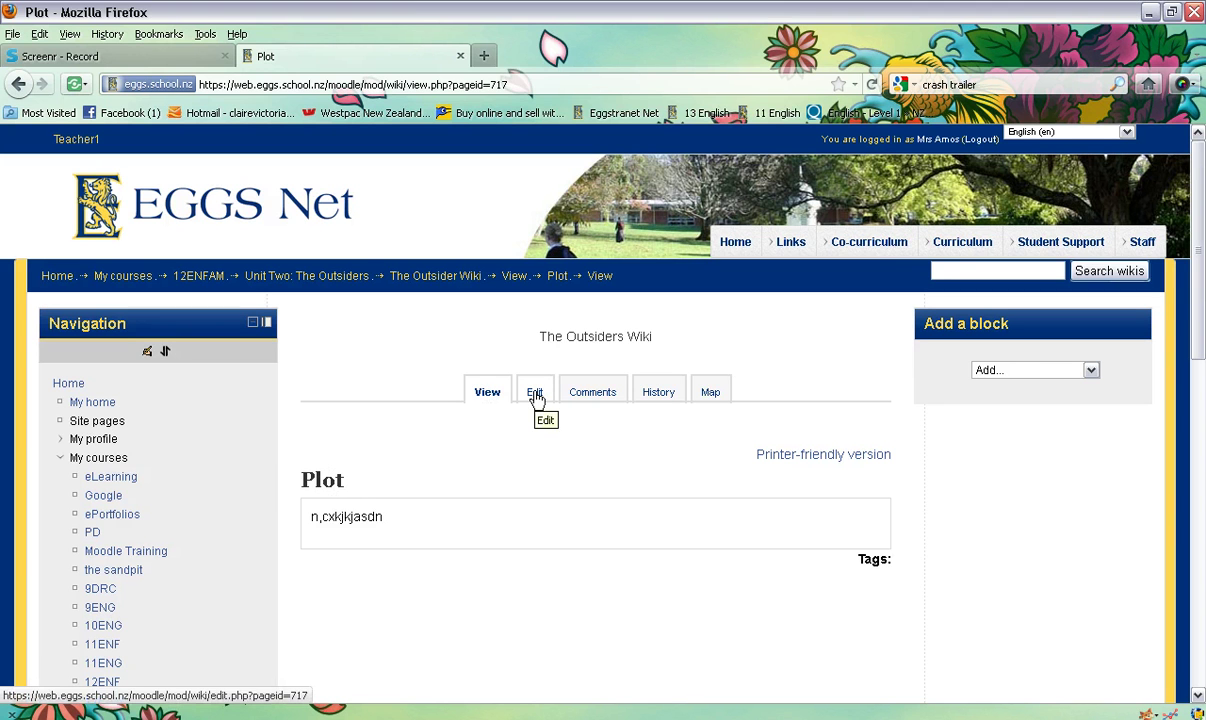
Re-save the Plot page unchanged from the Edit tab, then view its Comments tab.
left_click(536, 396)
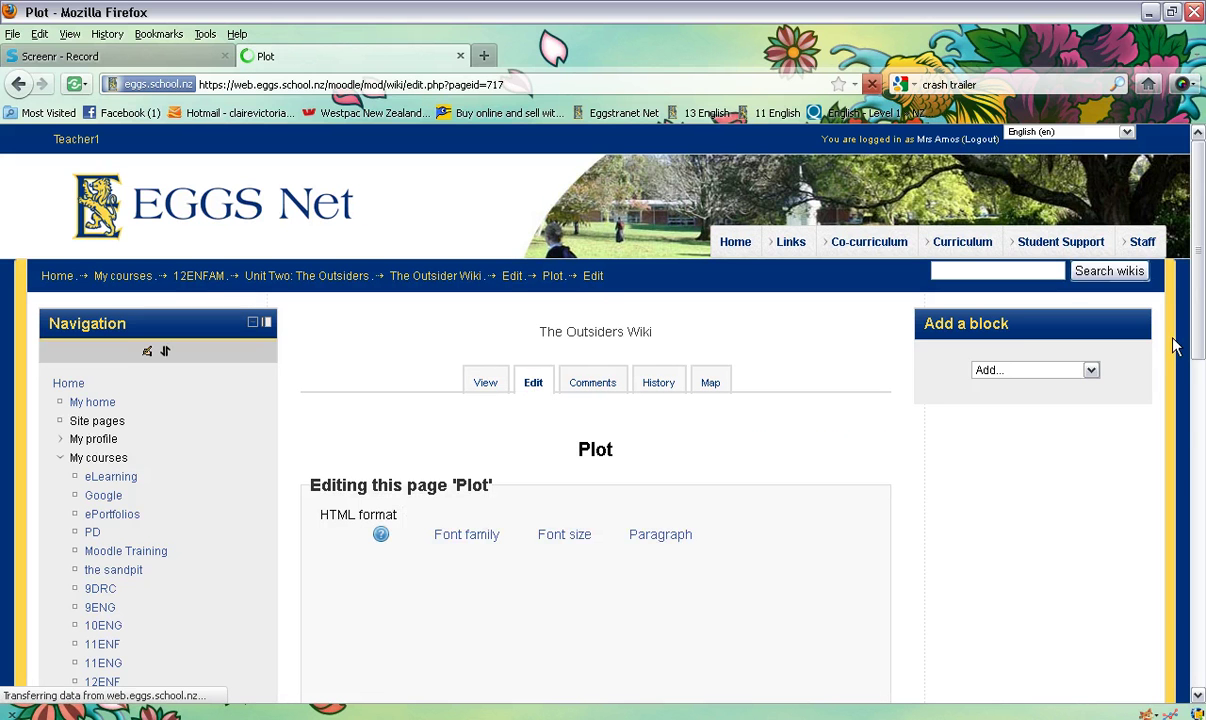
scroll(1200, 450, "down", 5)
scroll(1200, 450, "down", 1)
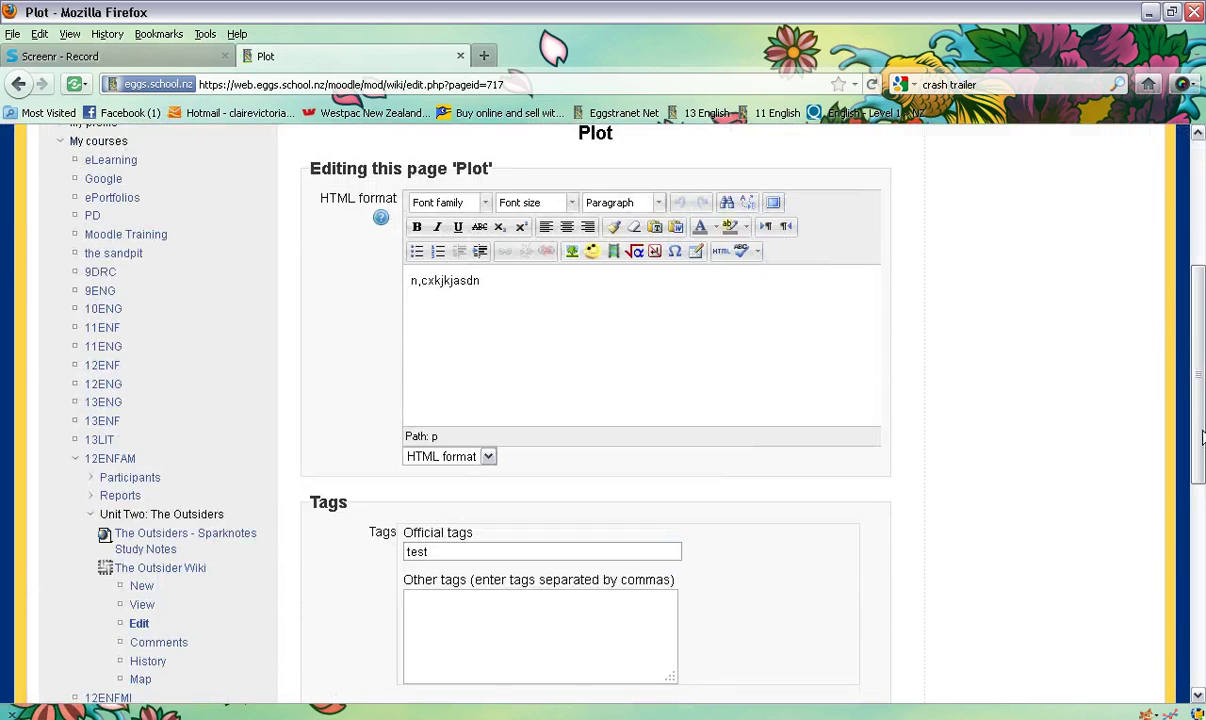
scroll(1200, 437, "down", 4)
left_click(547, 551)
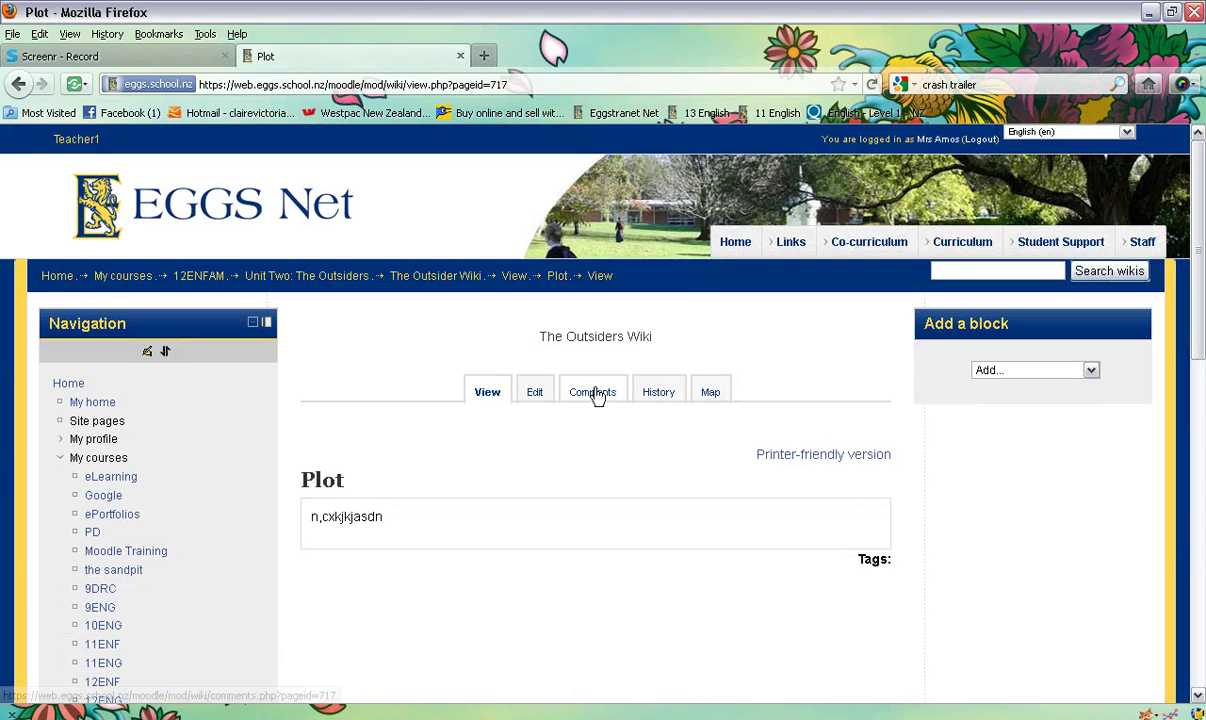
left_click(596, 396)
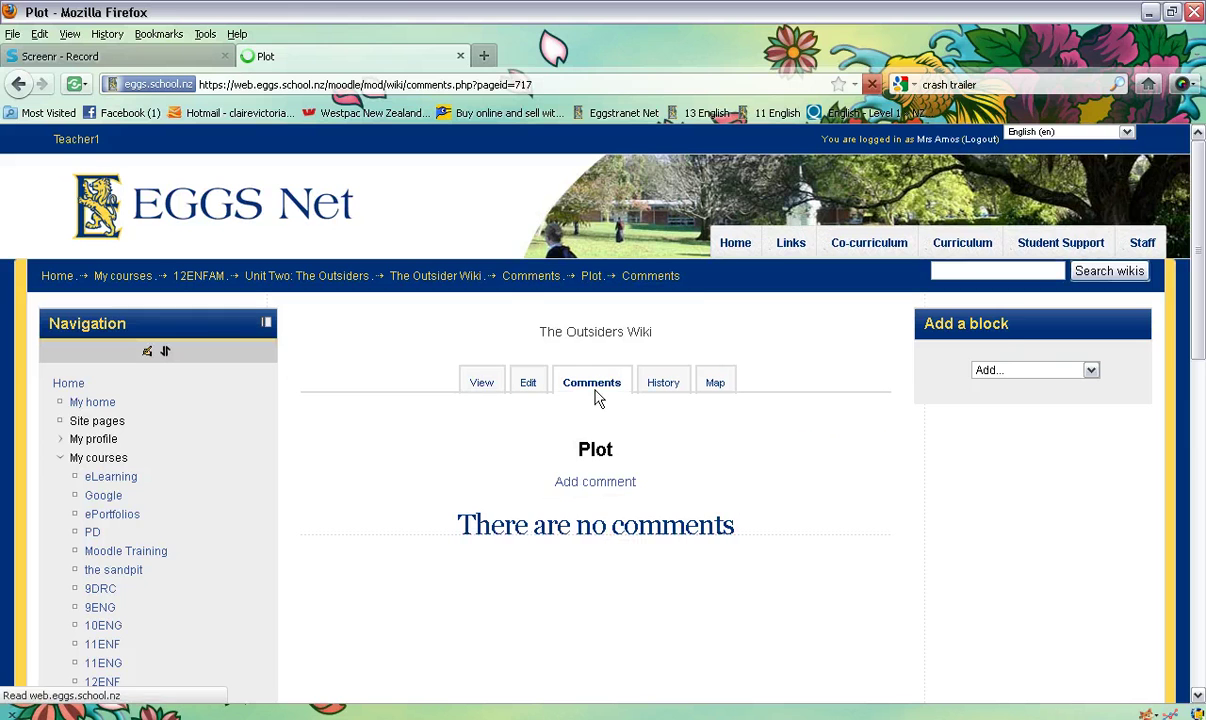